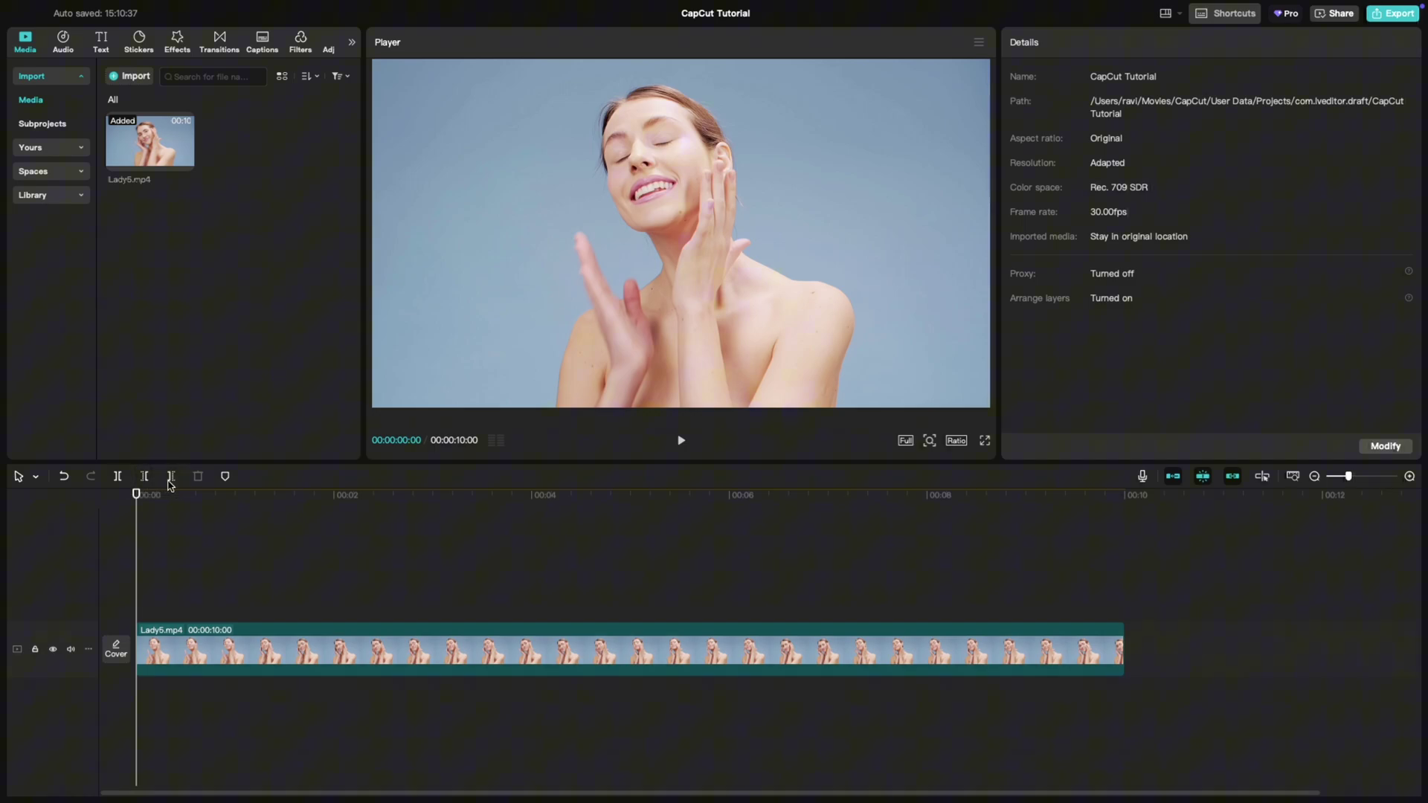
Move the playhead to 00:03 and delete the part of Lady5.mp4 before it.
mouse_move(139, 513)
mouse_down()
mouse_move(468, 540)
mouse_move(445, 539)
mouse_up()
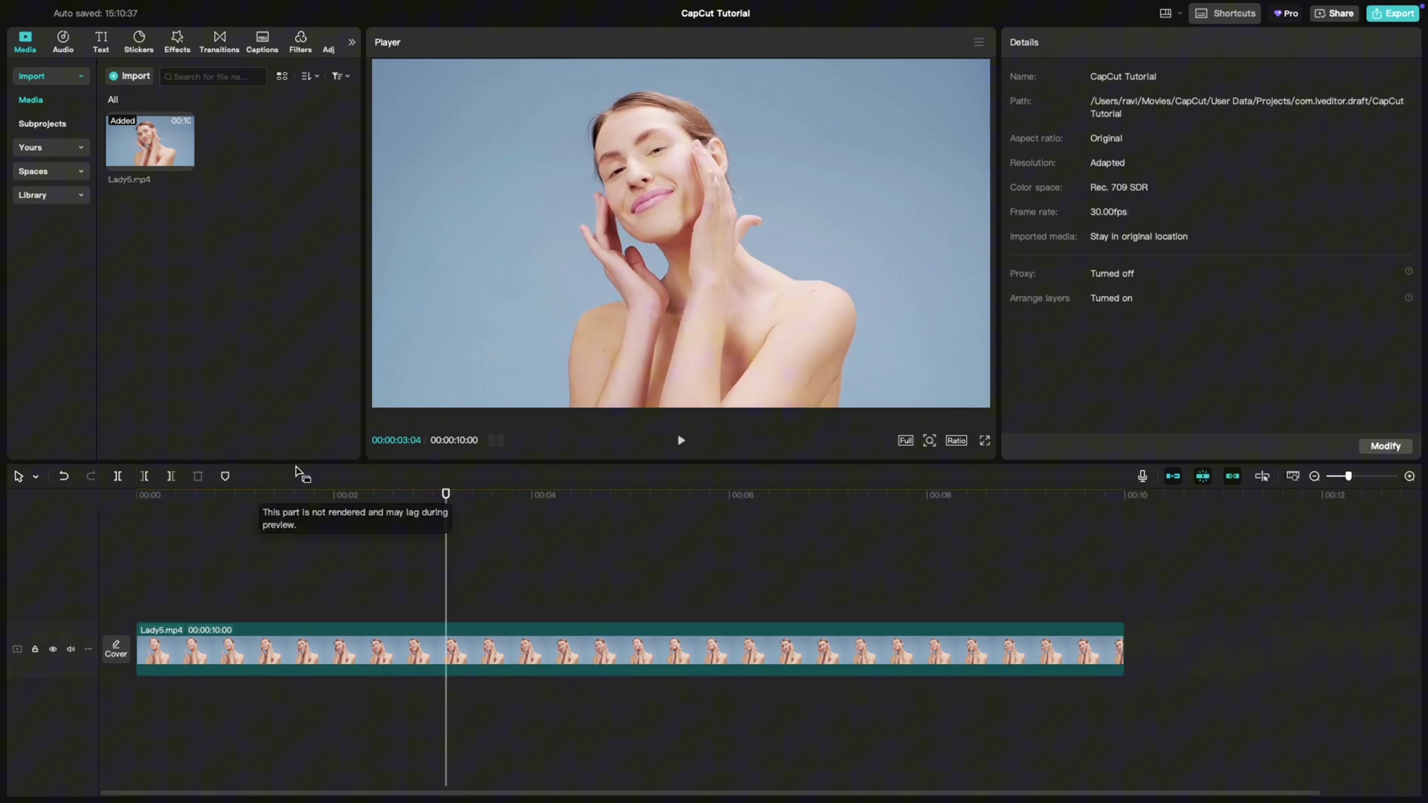
click(145, 477)
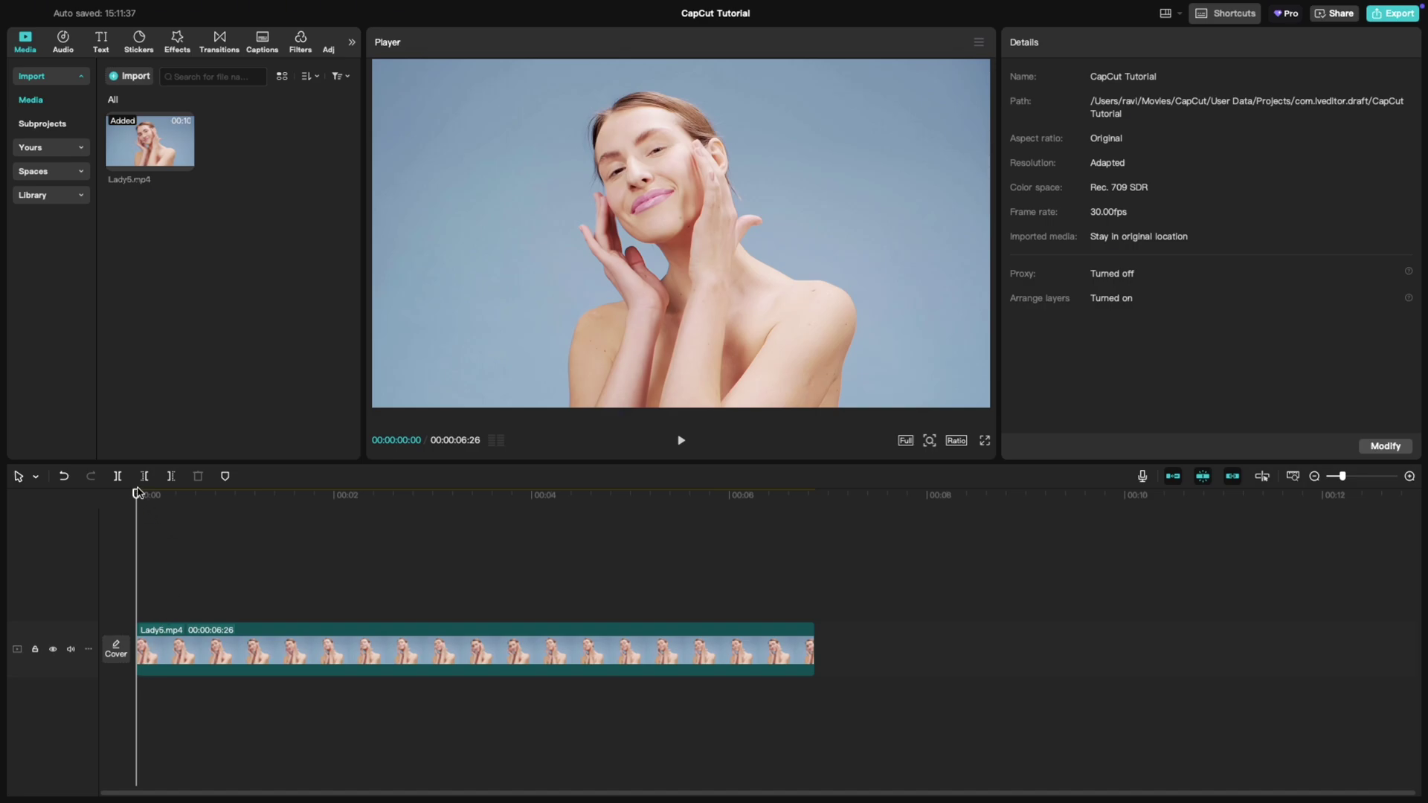
Set the playhead to 00:05, select Lady5.mp4, and delete everything after that point.
click(651, 524)
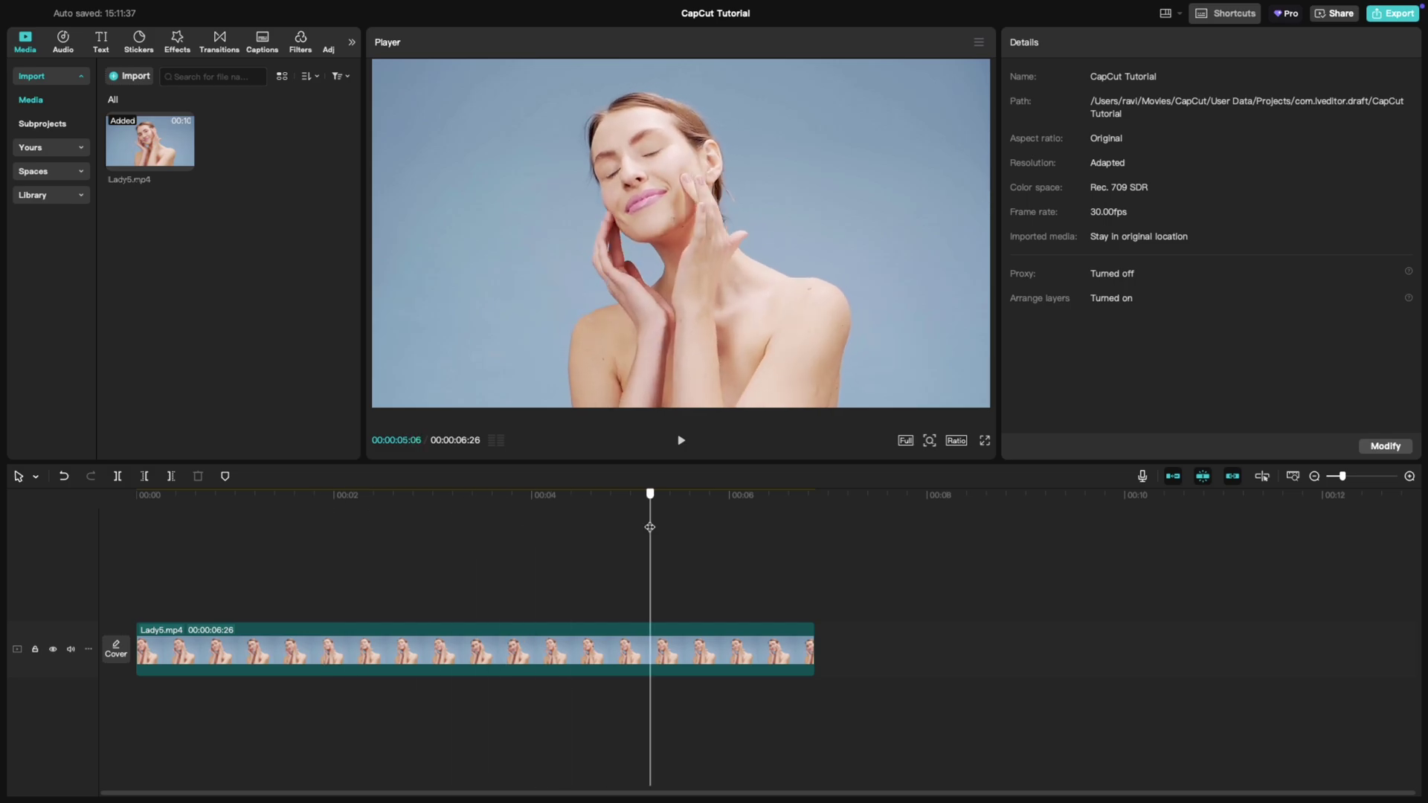
click(647, 634)
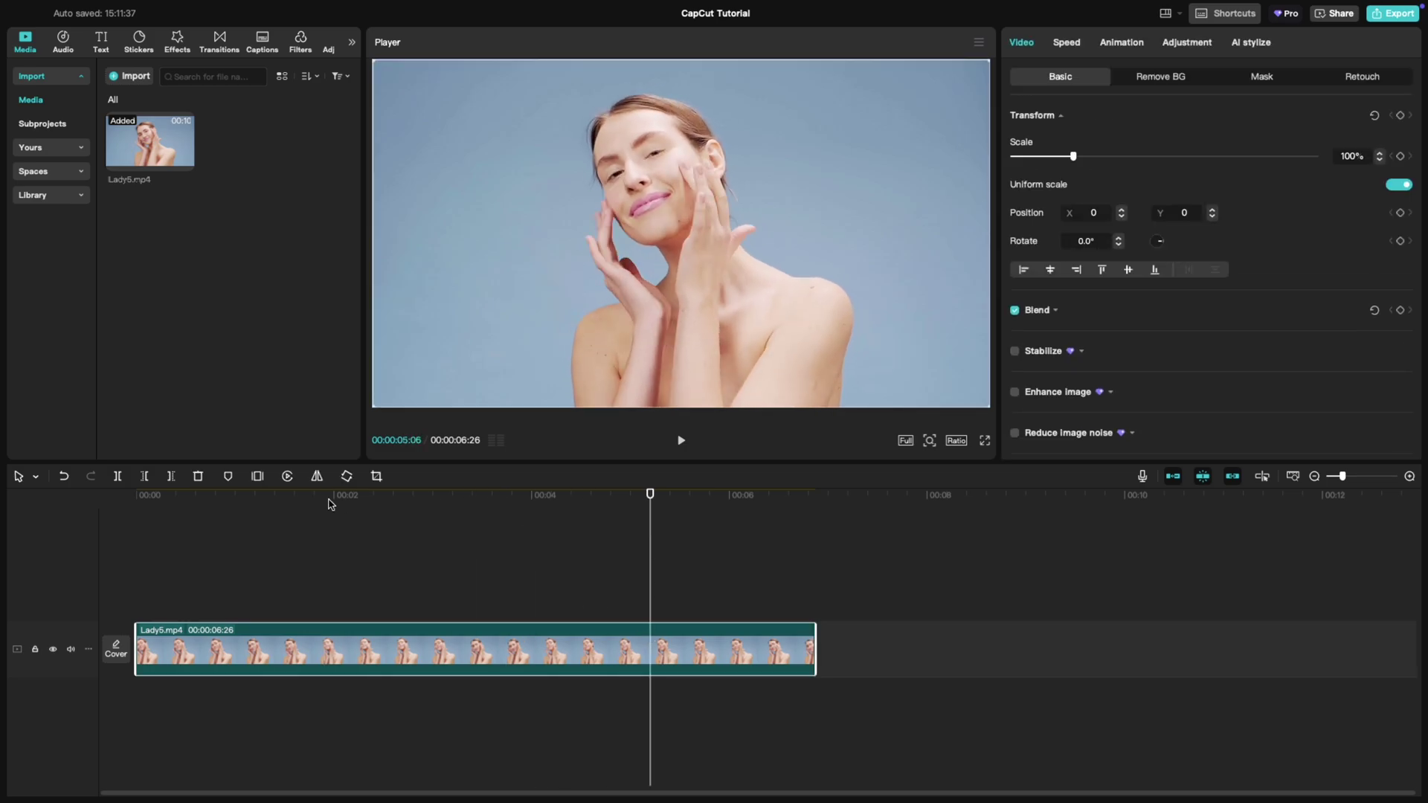
click(170, 477)
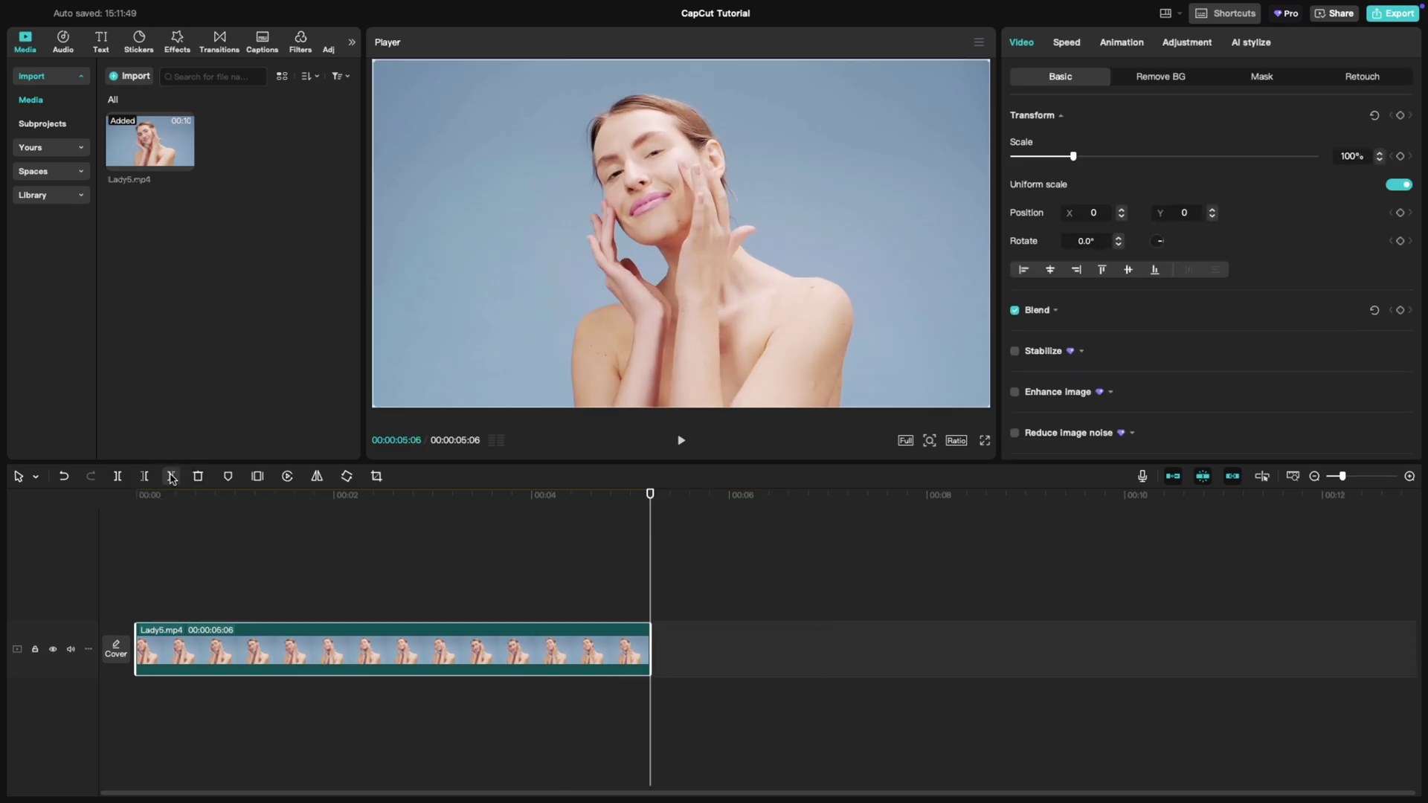